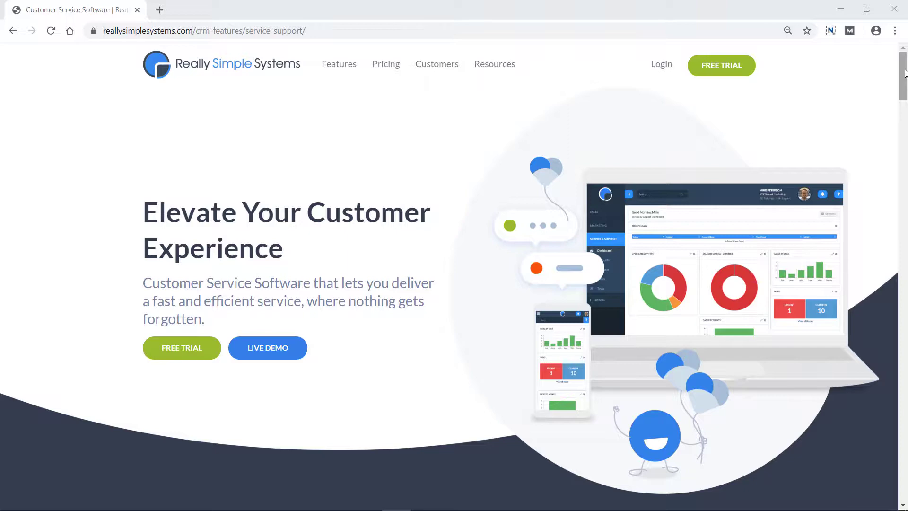
Scroll down through the Service & Support features overview page
left_click_drag(905, 74, 905, 121)
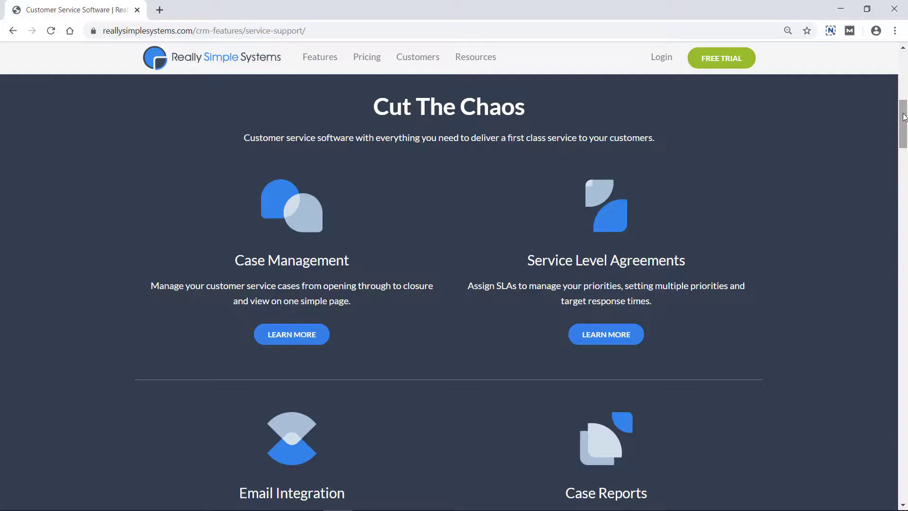
left_click_drag(904, 117, 901, 180)
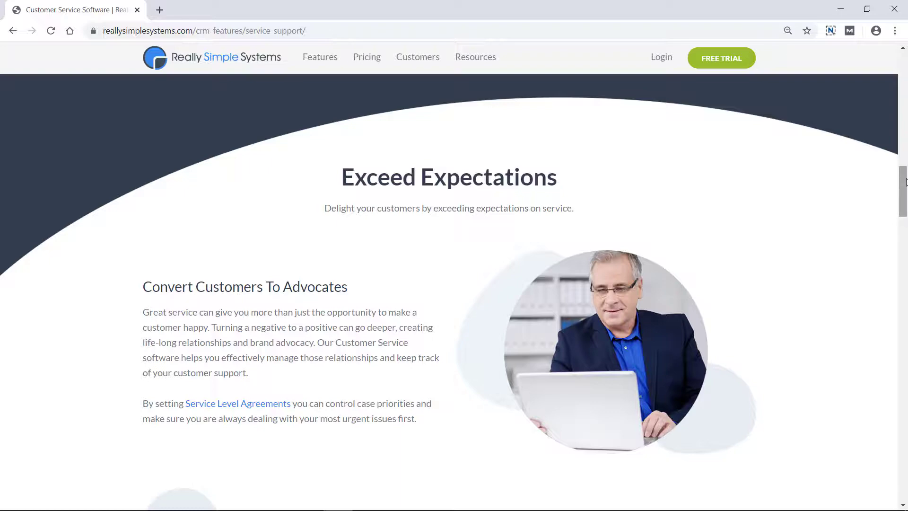
left_click_drag(904, 183, 902, 233)
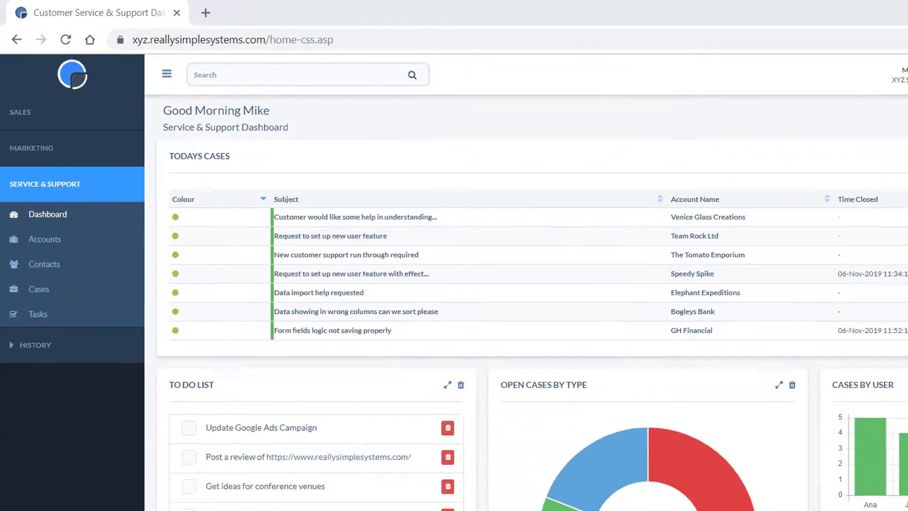
scroll(904, 152, "down", 6)
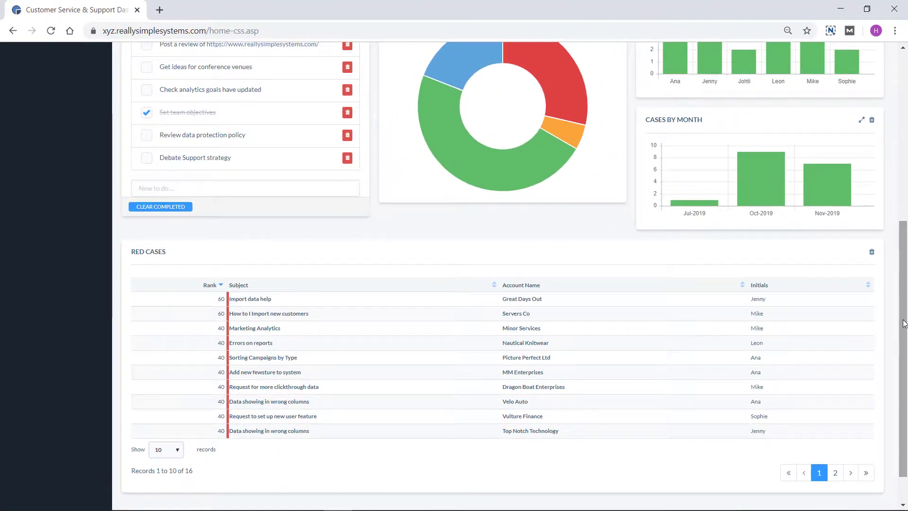
left_click_drag(903, 323, 898, 229)
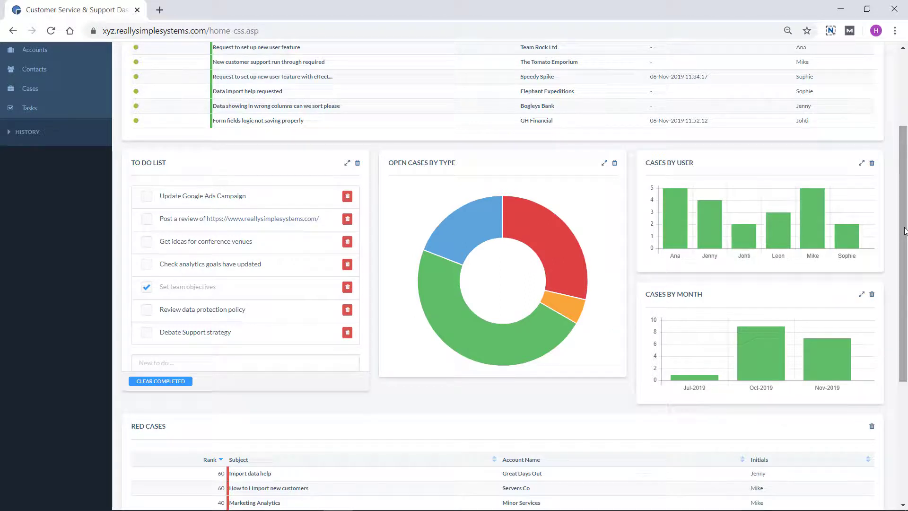
left_click_drag(904, 231, 904, 144)
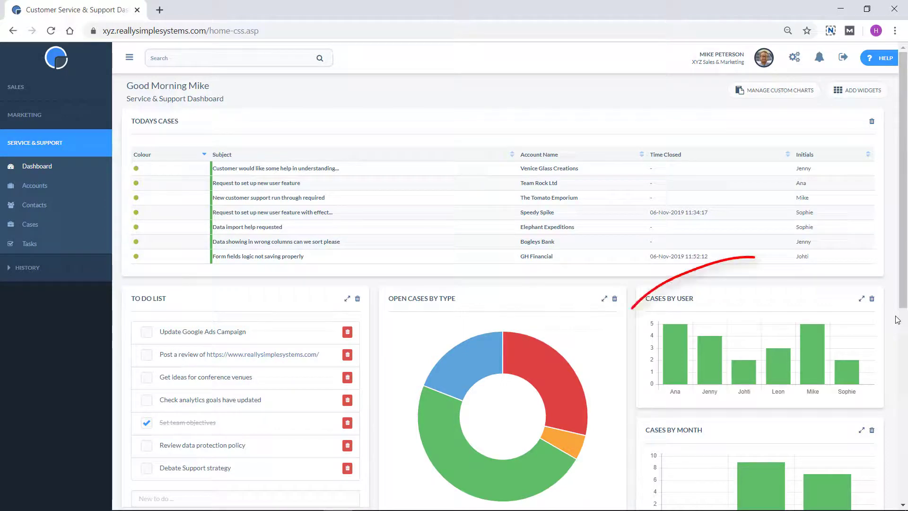
From Mike's Cases by User bar, change the data download case's owner to Johti and save
left_click(817, 340)
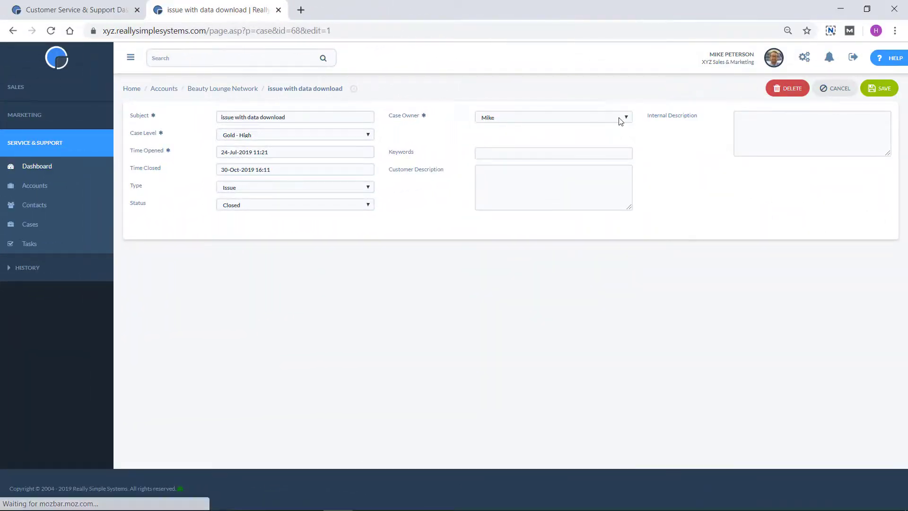
left_click(621, 119)
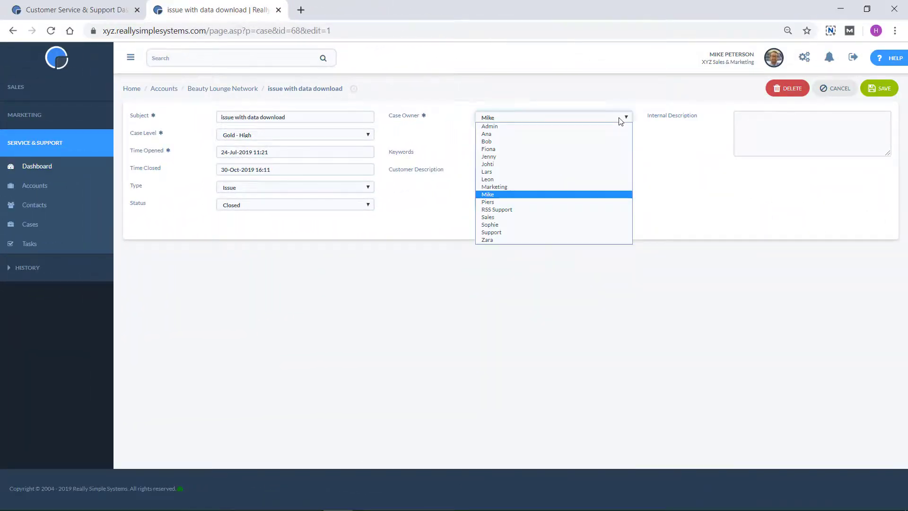
left_click(604, 164)
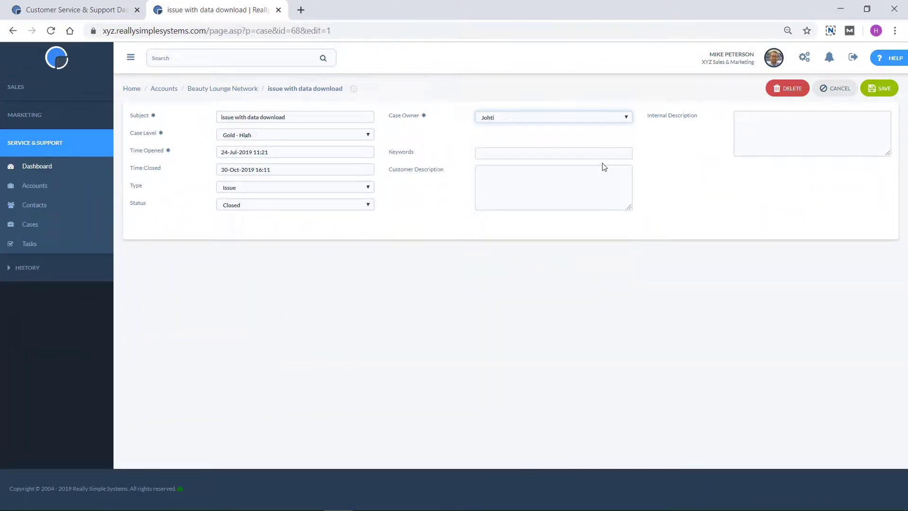
left_click(869, 97)
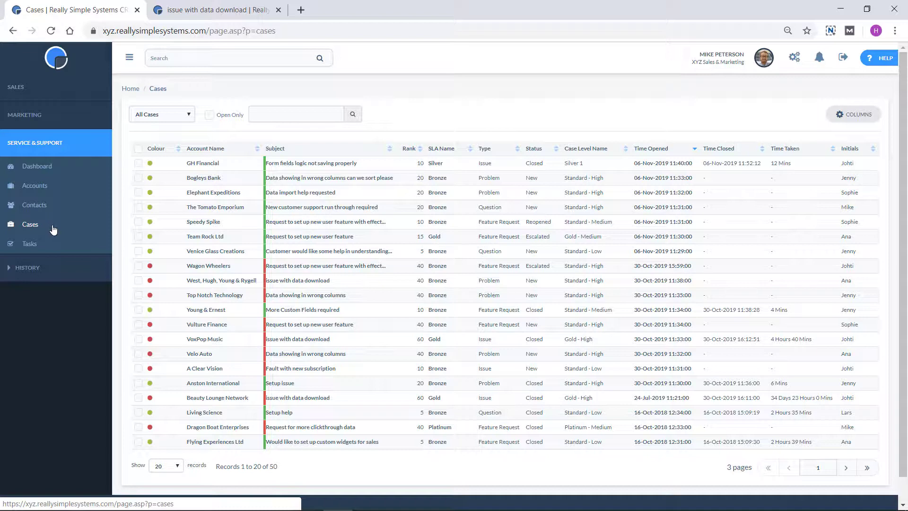
Open the Team Rock Ltd account and its Gold - Medium new user feature case
left_click(186, 237)
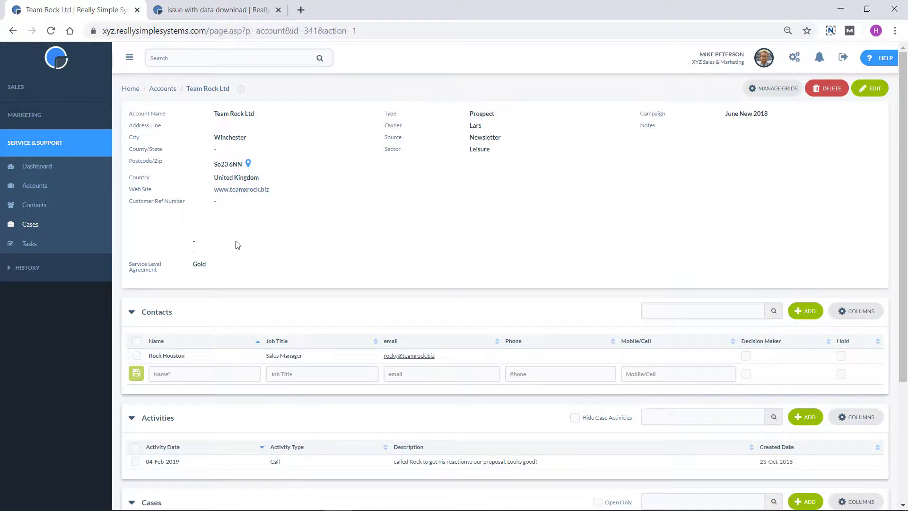
scroll(316, 246, "down", 3)
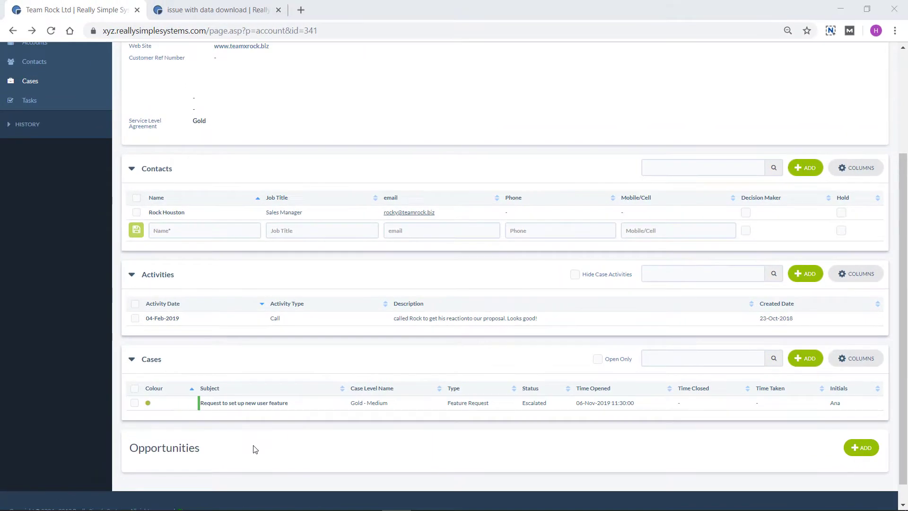
left_click(248, 406)
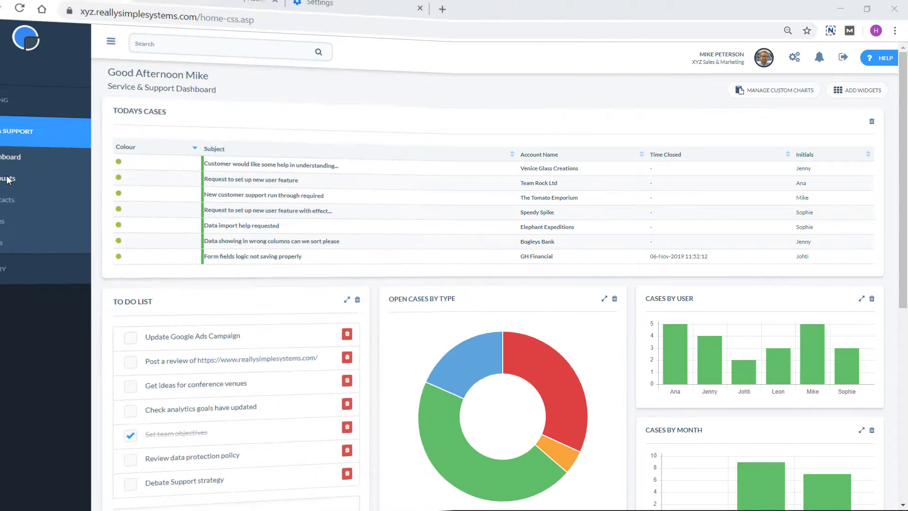
Open the Zara Cakes account from the Accounts list and scroll to its Cases
left_click(39, 187)
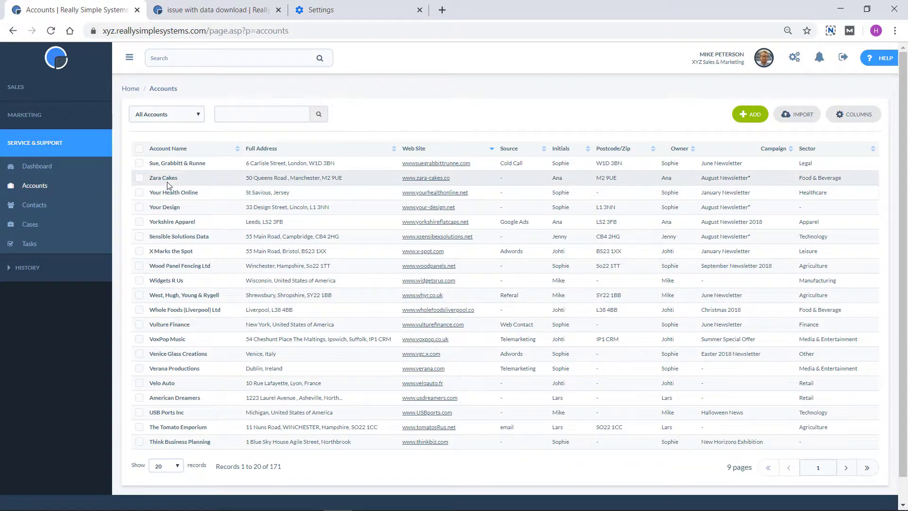
left_click(168, 180)
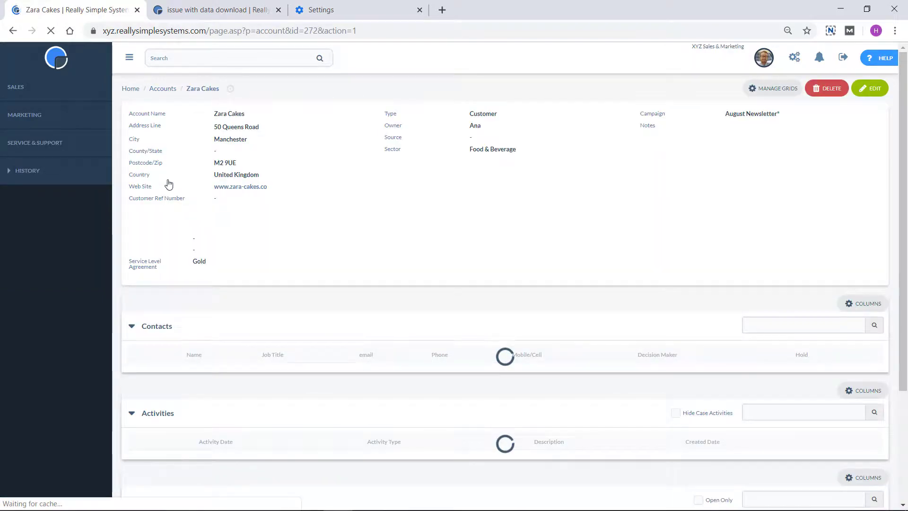
scroll(169, 184, "down", 3)
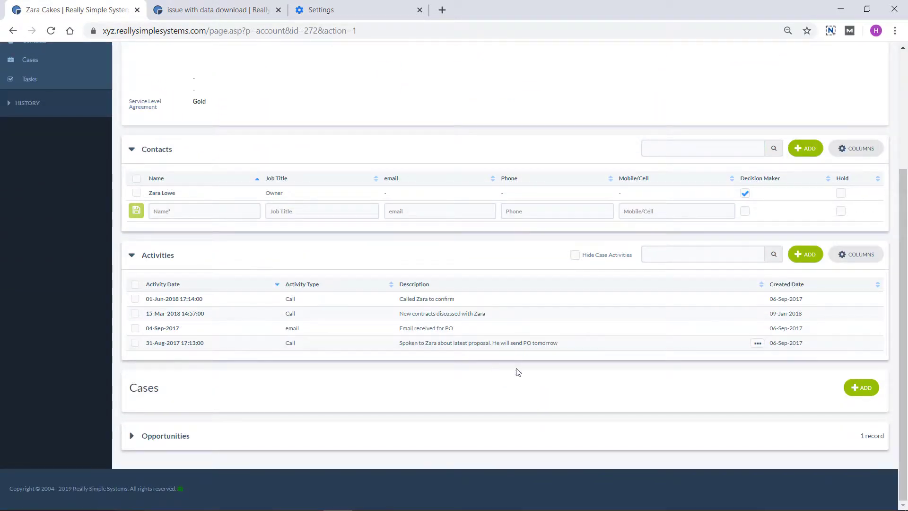
Add case 'Having problems with importing data' at level Gold - Medium, owned by Ana
left_click(860, 388)
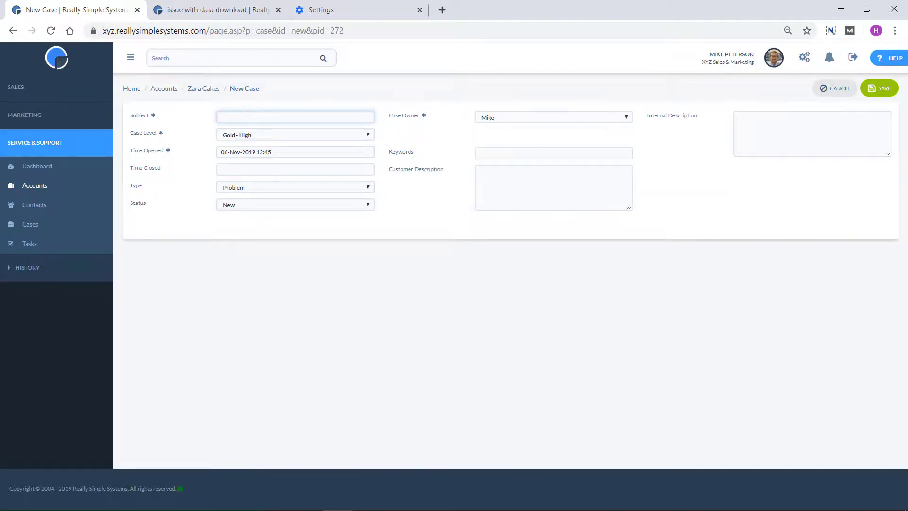
type("Having problems with importing data")
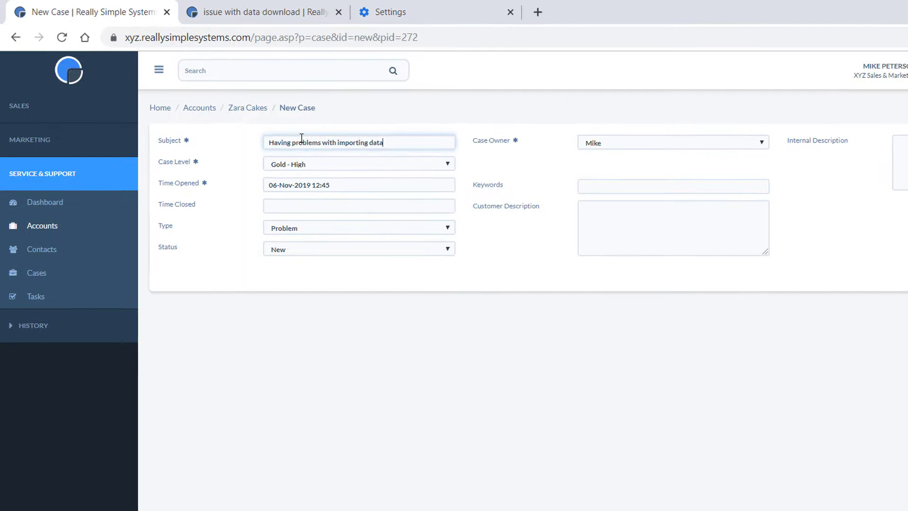
left_click(331, 163)
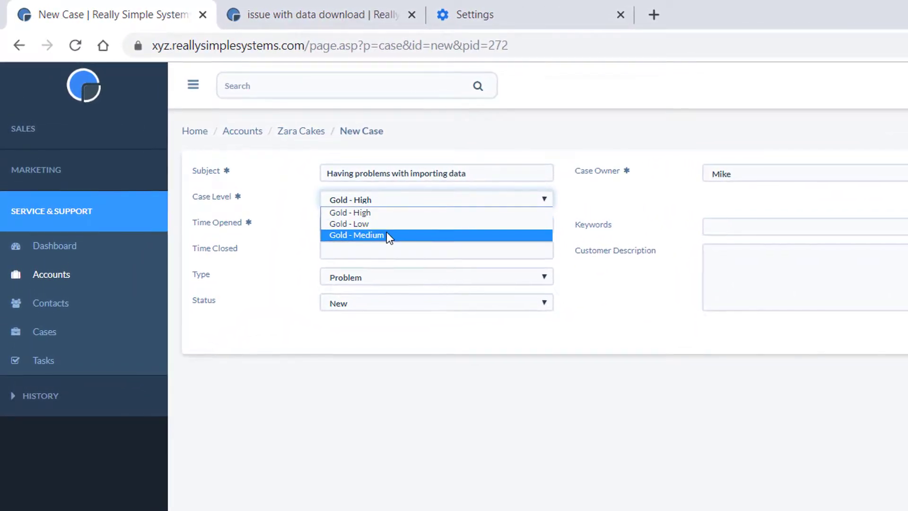
left_click(387, 235)
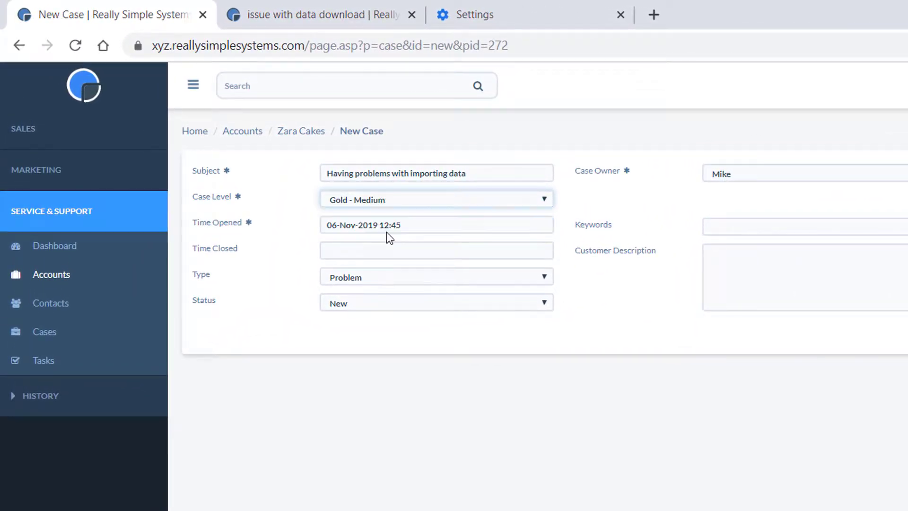
left_click(870, 175)
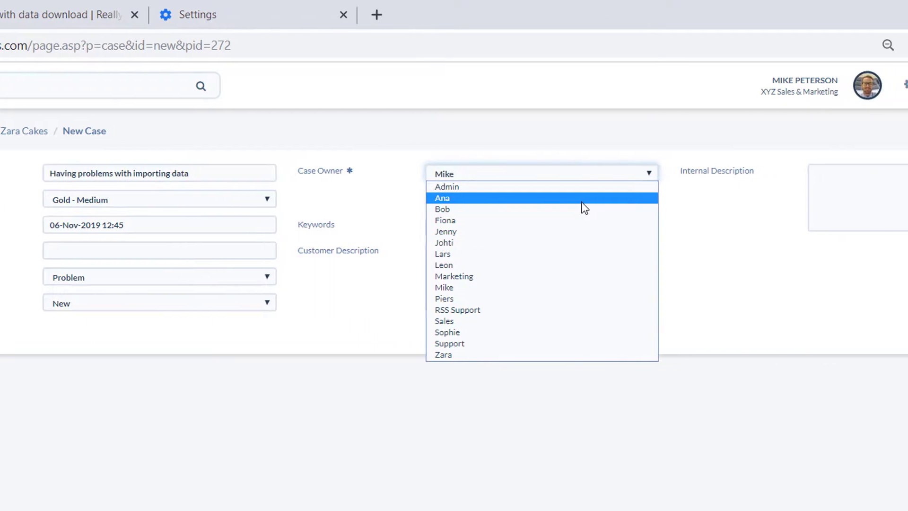
left_click(582, 199)
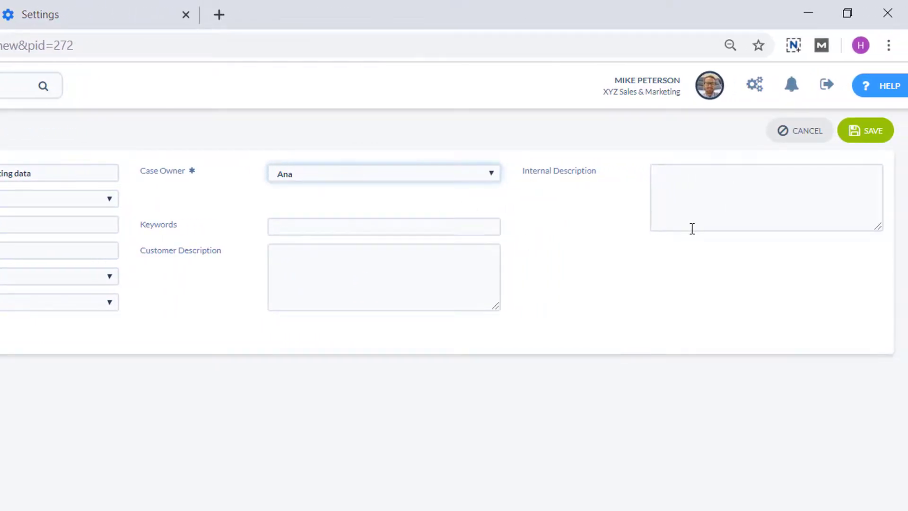
left_click(851, 133)
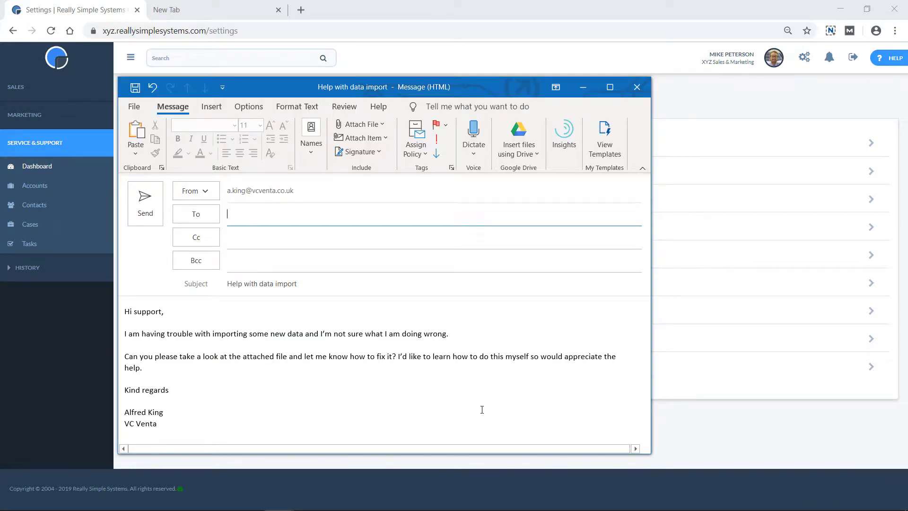
Paste the support mailbox address into the To field of the Help with data import email
key("ctrl+v")
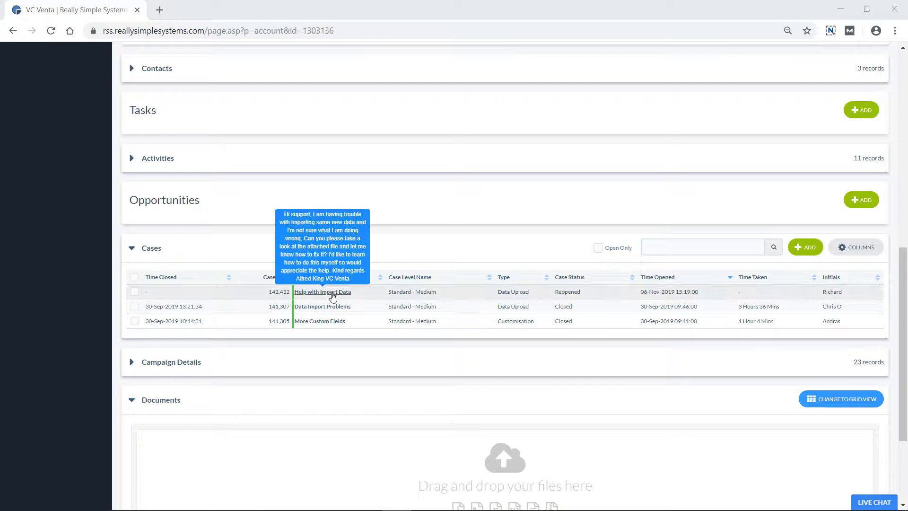
Open the Help with Import Data case from VC Venta's Cases grid
left_click(333, 294)
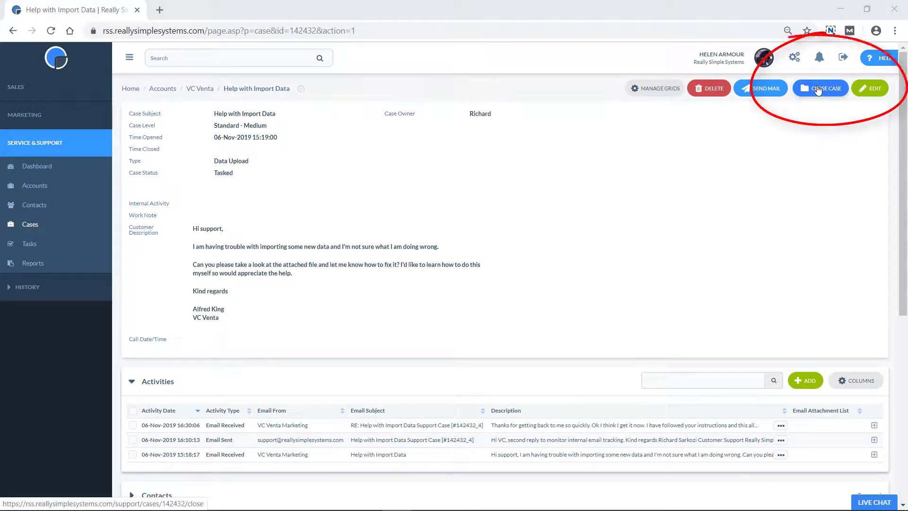
Close the Help with Import Data case, then reopen it
left_click(817, 89)
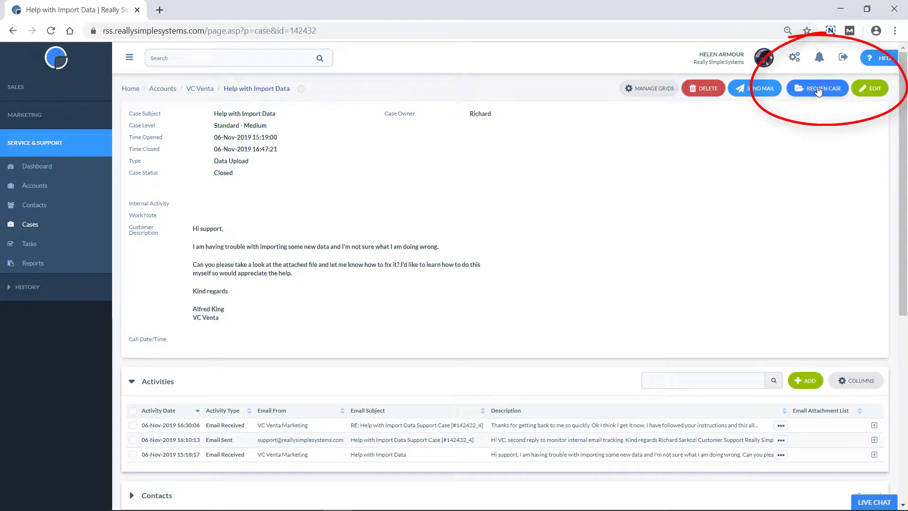
left_click(818, 92)
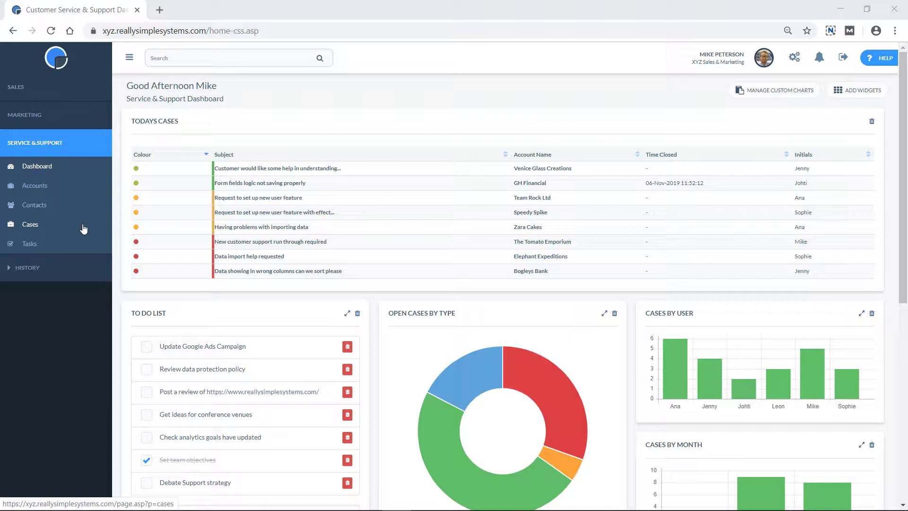
left_click(31, 225)
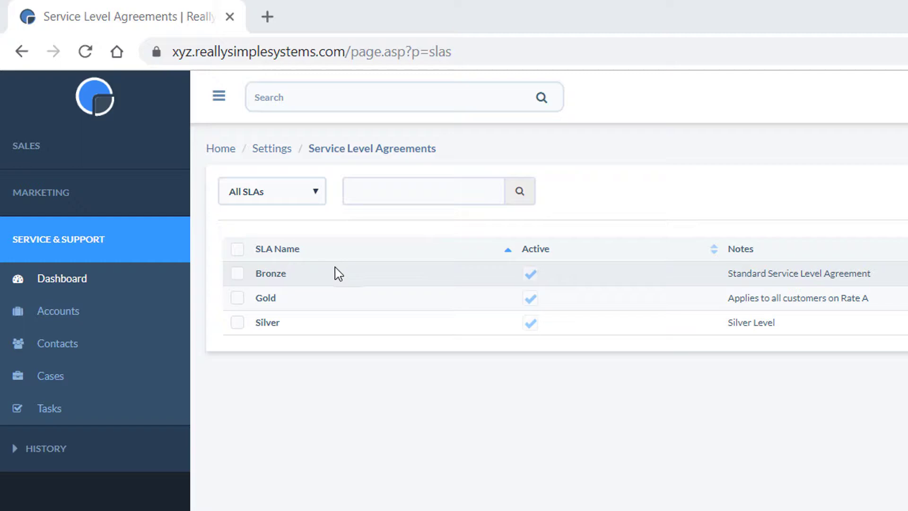
left_click(263, 278)
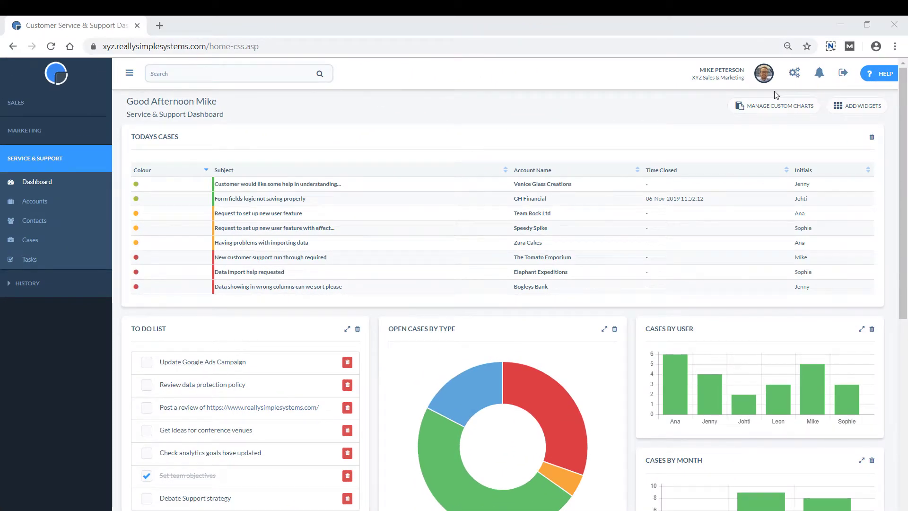
Go to the Service Level Agreements list under System Settings
left_click(794, 74)
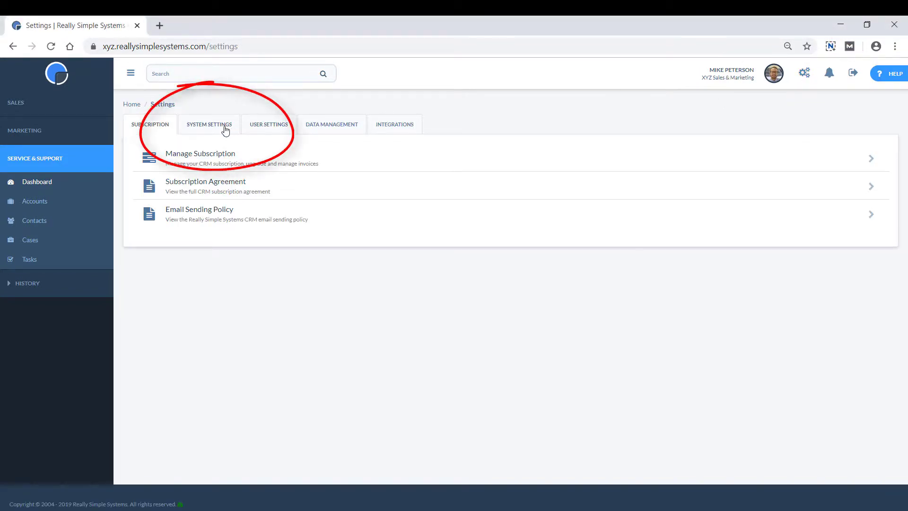
left_click(226, 129)
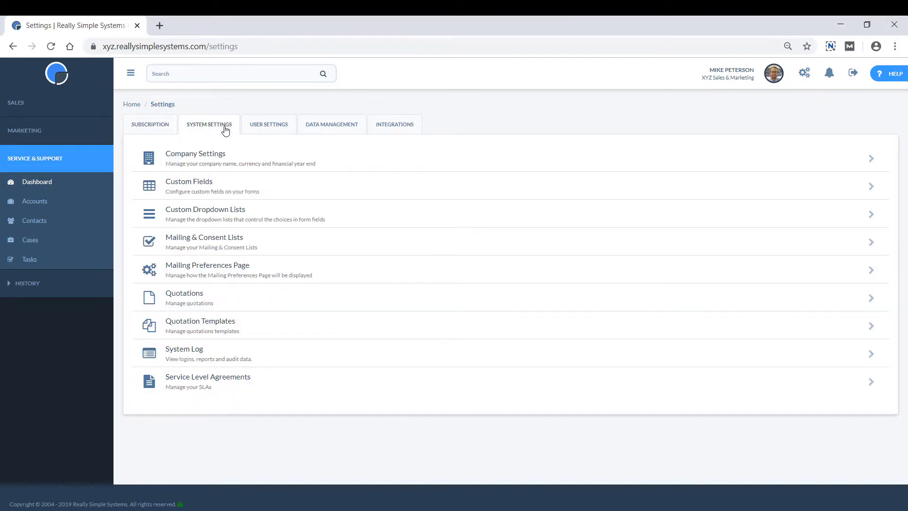
left_click(245, 381)
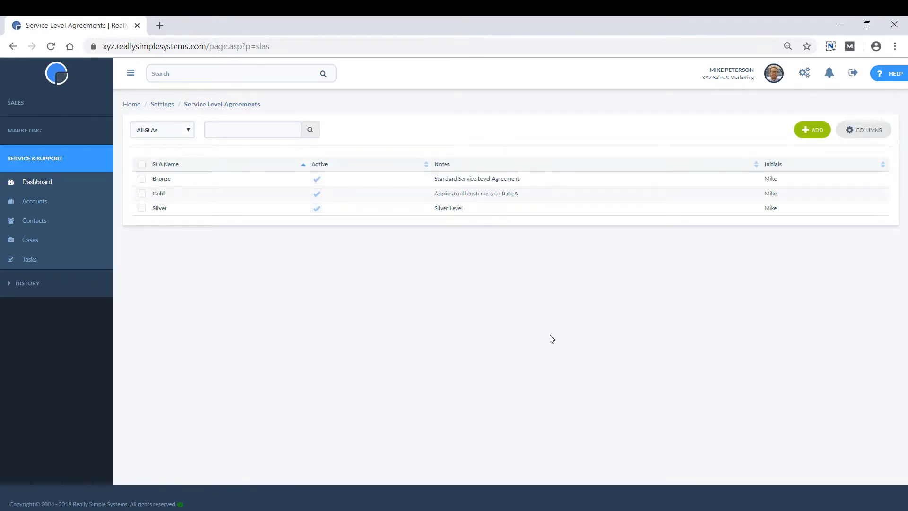
Add a 'Gold Plus' SLA with owner Mike and save it
left_click(811, 134)
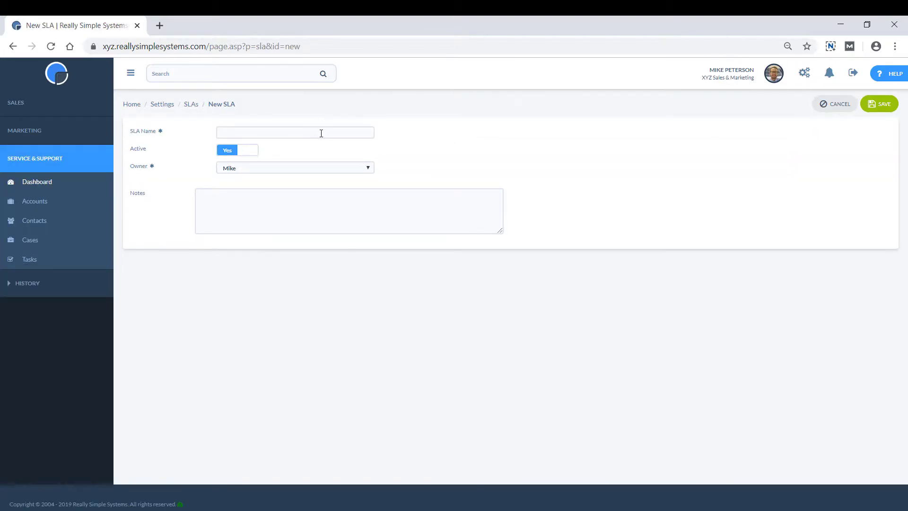
type("Gold Plus")
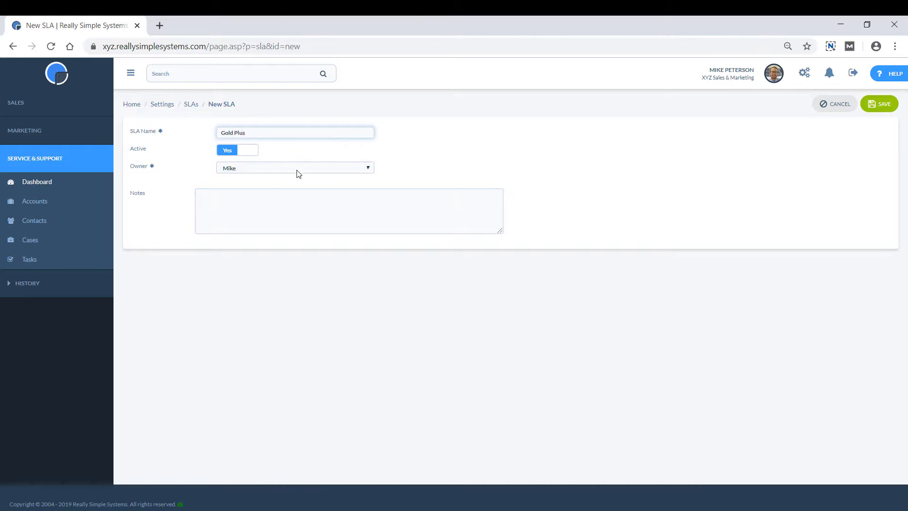
left_click(297, 170)
left_click(297, 171)
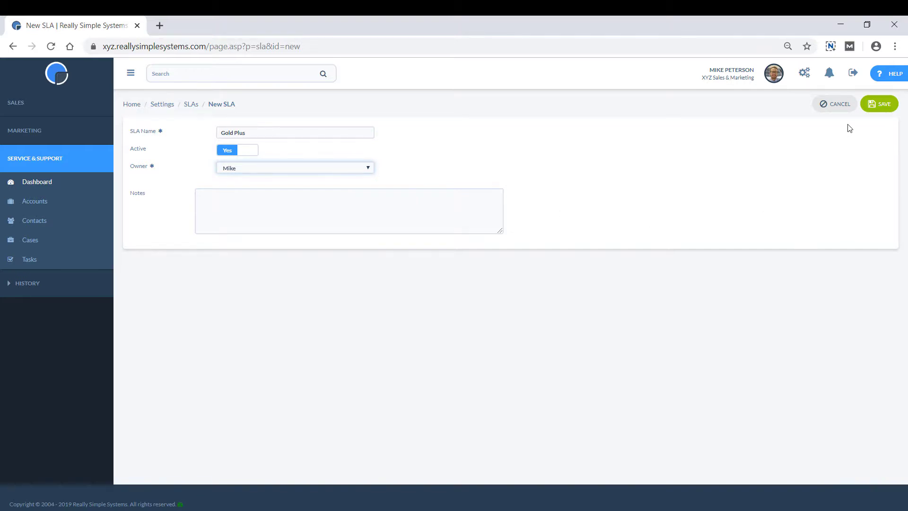
left_click(878, 105)
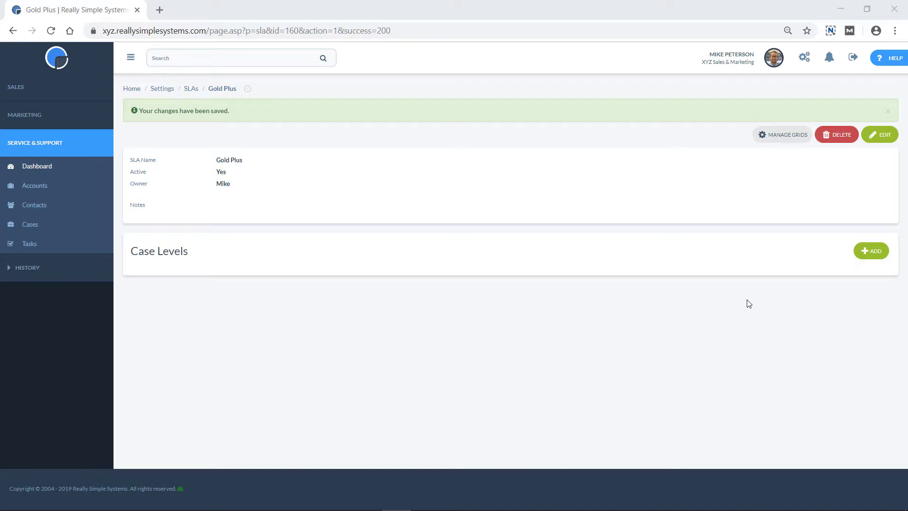
Add a case level to Gold Plus with amber time 120 and red time 240
left_click(873, 251)
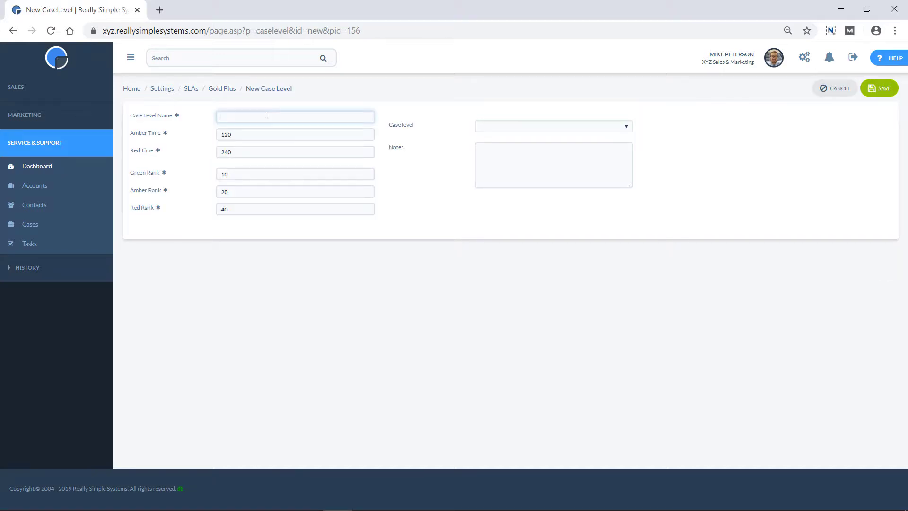
type("High")
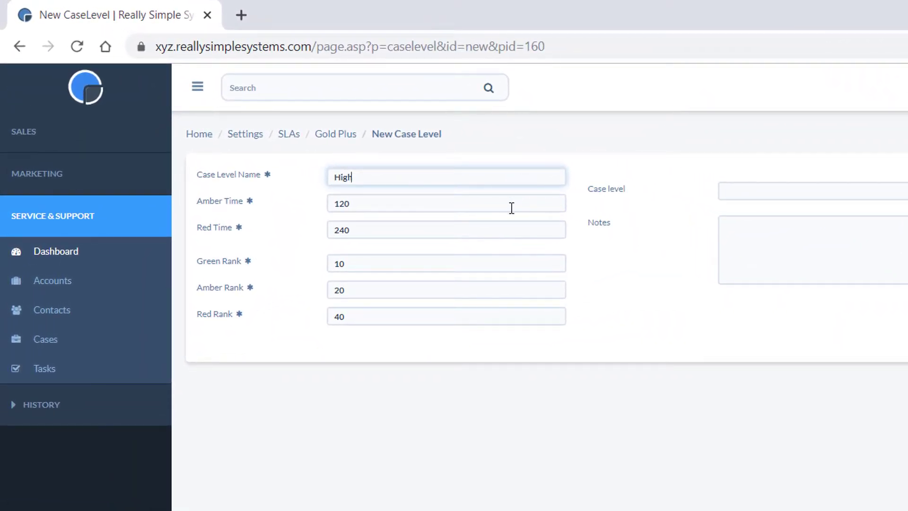
left_click(510, 208)
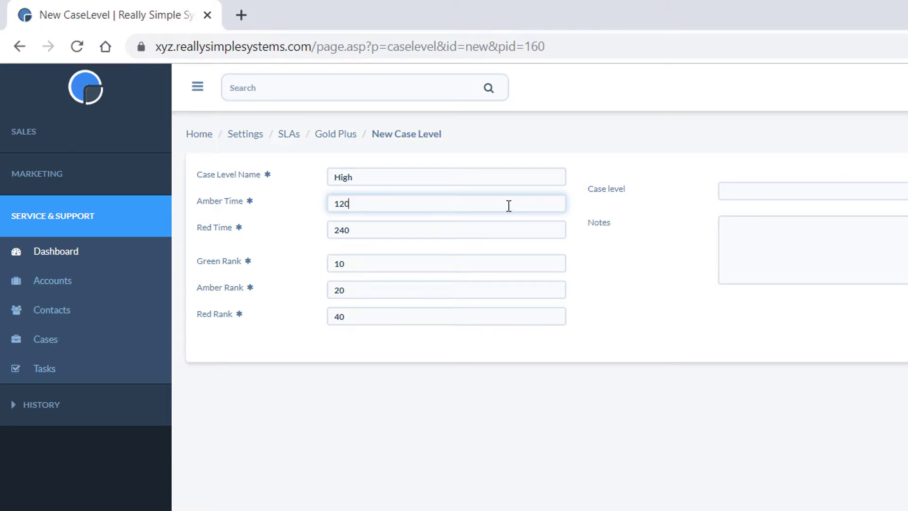
left_click(506, 235)
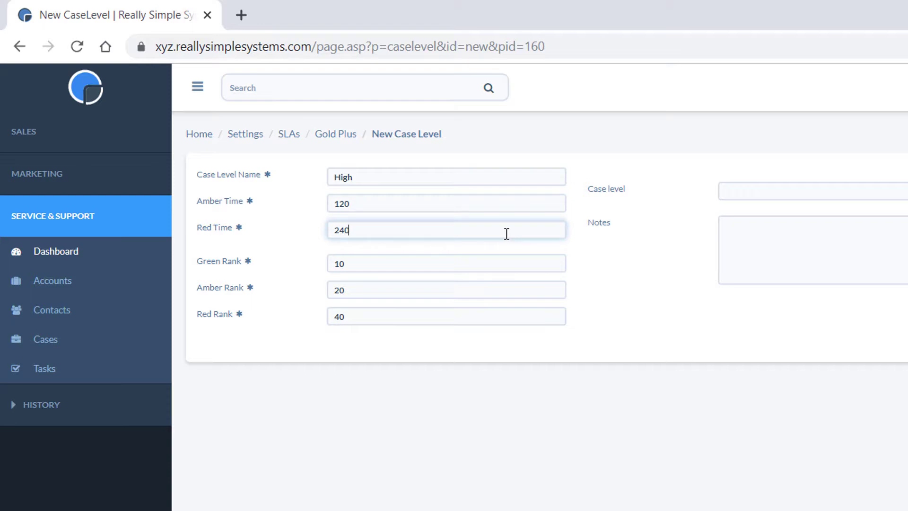
left_click(588, 241)
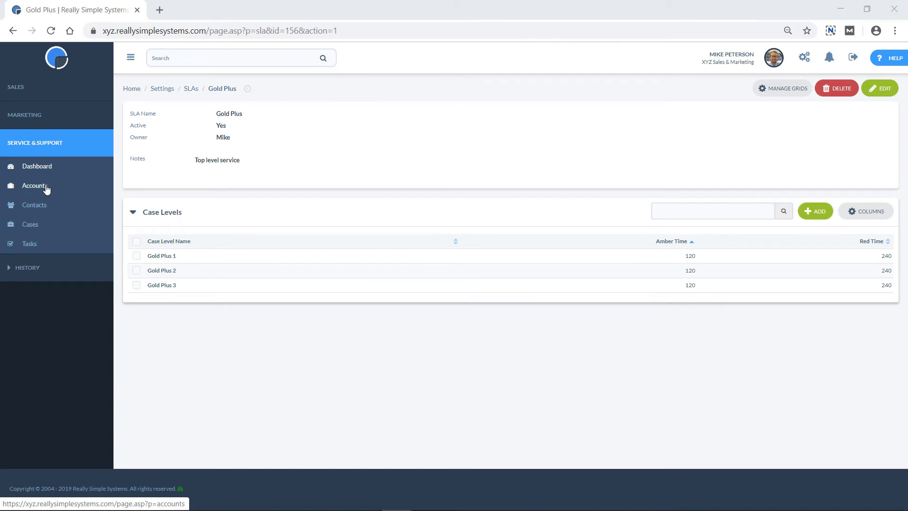
Edit the Your Design account, set its Service Level Agreement to Gold Plus, and save
left_click(45, 188)
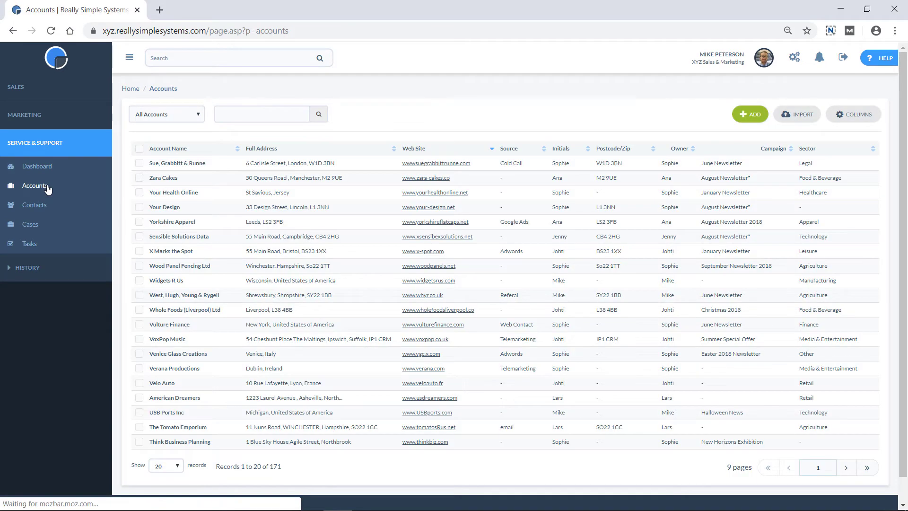
left_click(171, 208)
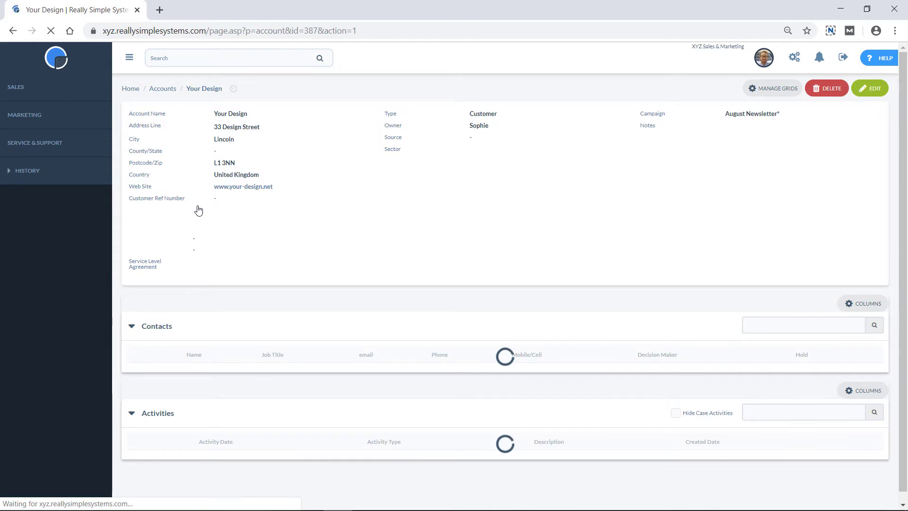
left_click(859, 96)
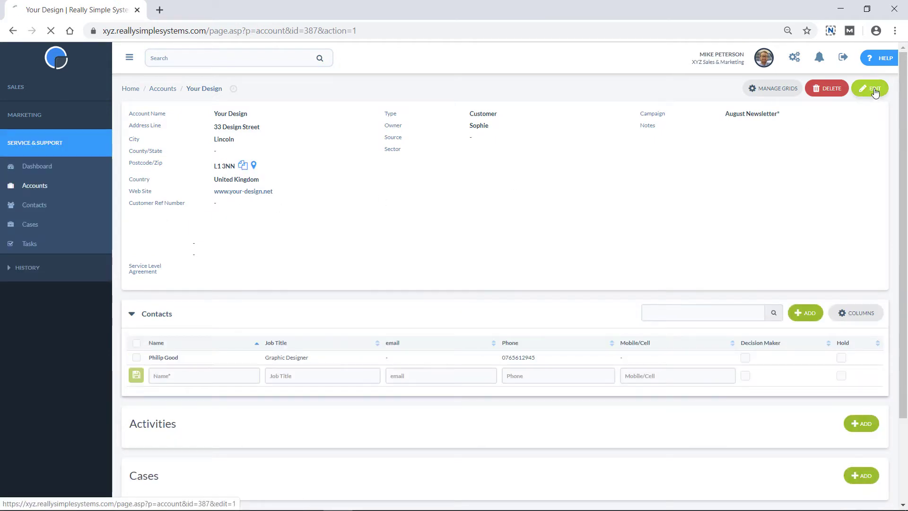
left_click(324, 342)
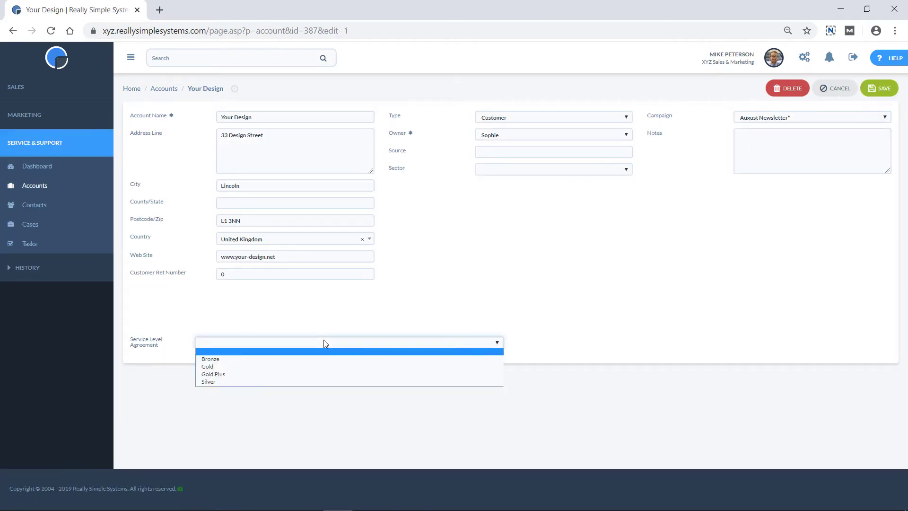
left_click(318, 377)
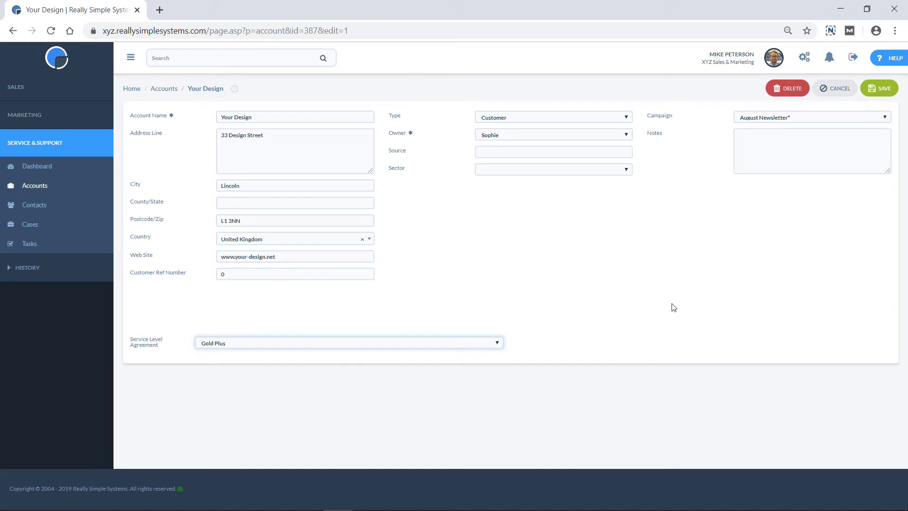
left_click(879, 92)
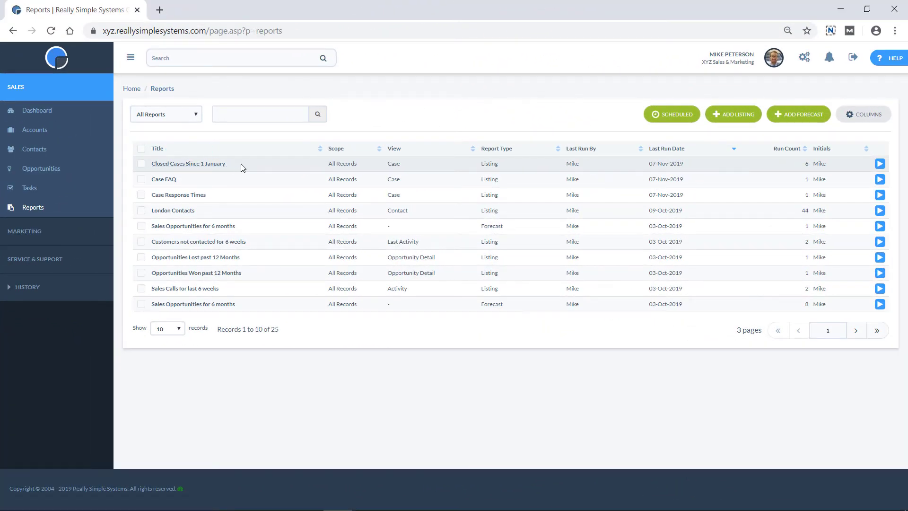
Run the Closed Cases Since 1 January report with output to screen
left_click(880, 163)
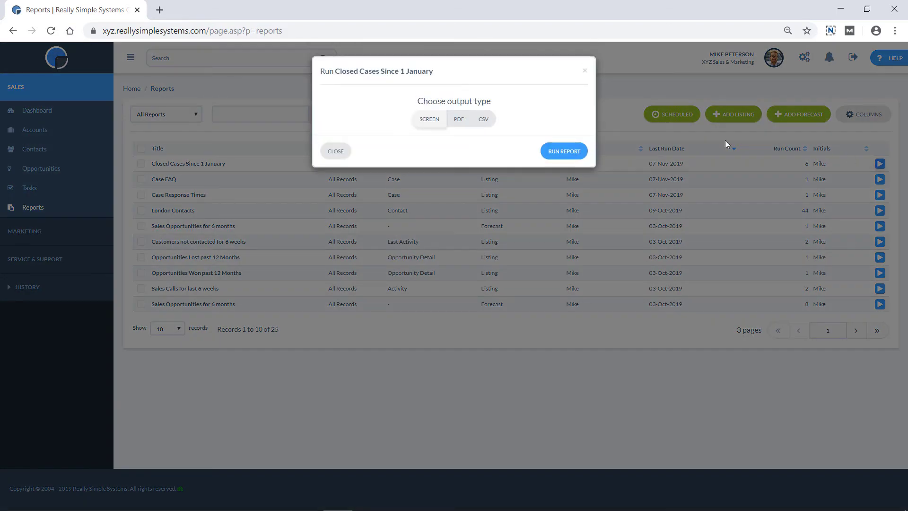
left_click(565, 152)
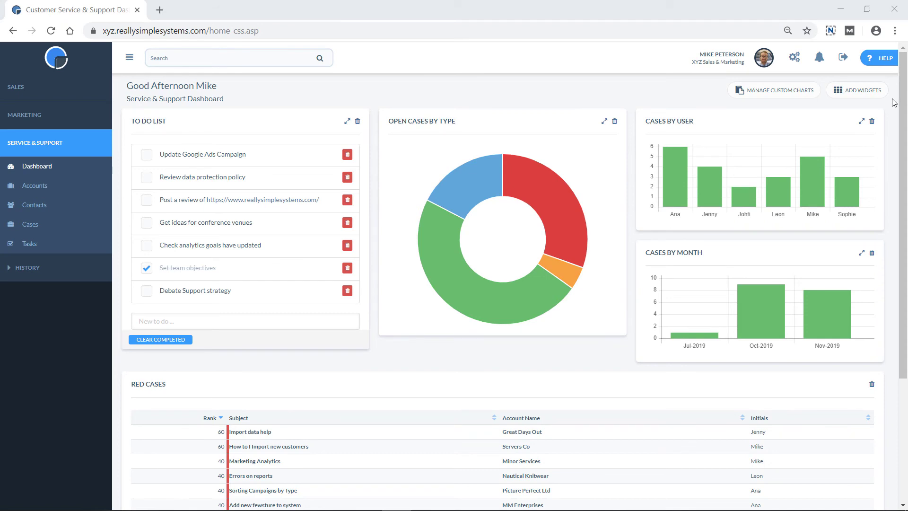
Open the Service & Support Software Overview article from the Help panel's Find Out More link
left_click(880, 57)
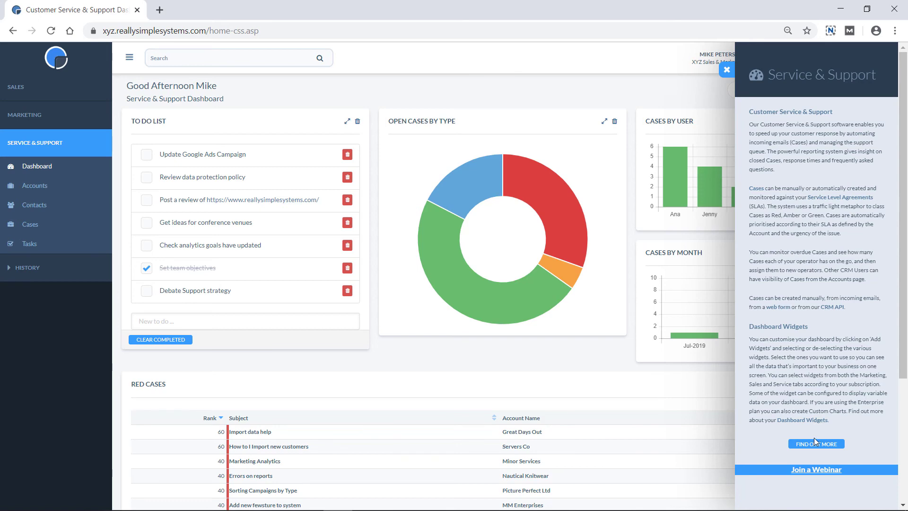
left_click(814, 443)
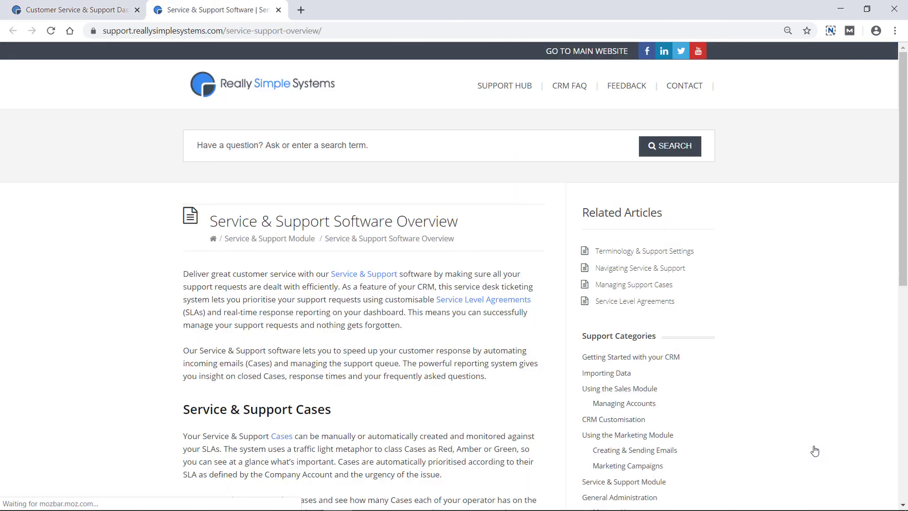